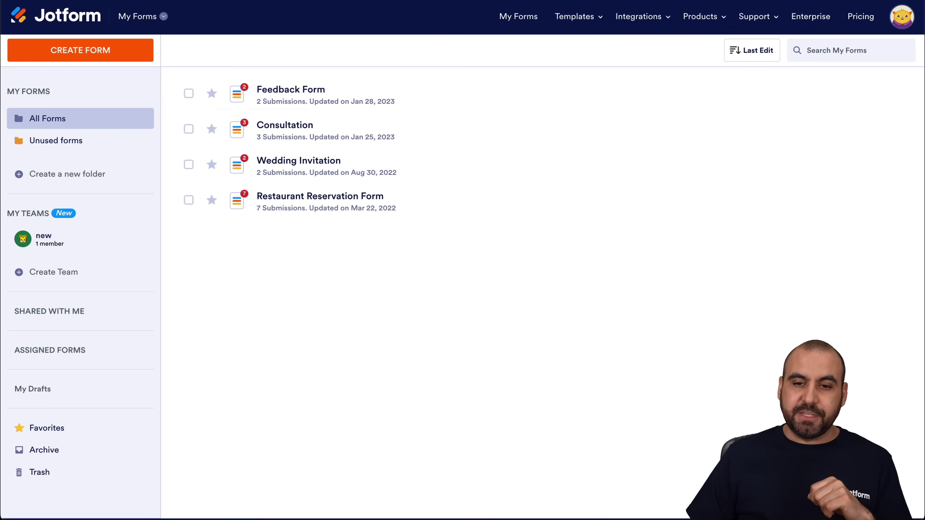
- Ask ChatGPT which Jotform forms a wedding needs, then ask what an RSVP form should contain
{"action": "left_click", "coordinate": [612, 1]}
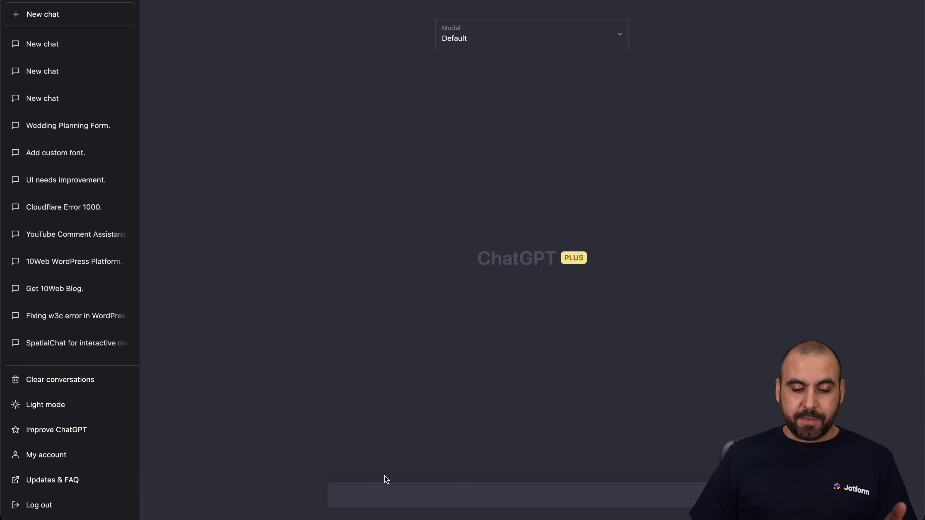
{"action": "type", "text": "what type of online form would I need for planning a weeding on Jotform?"}
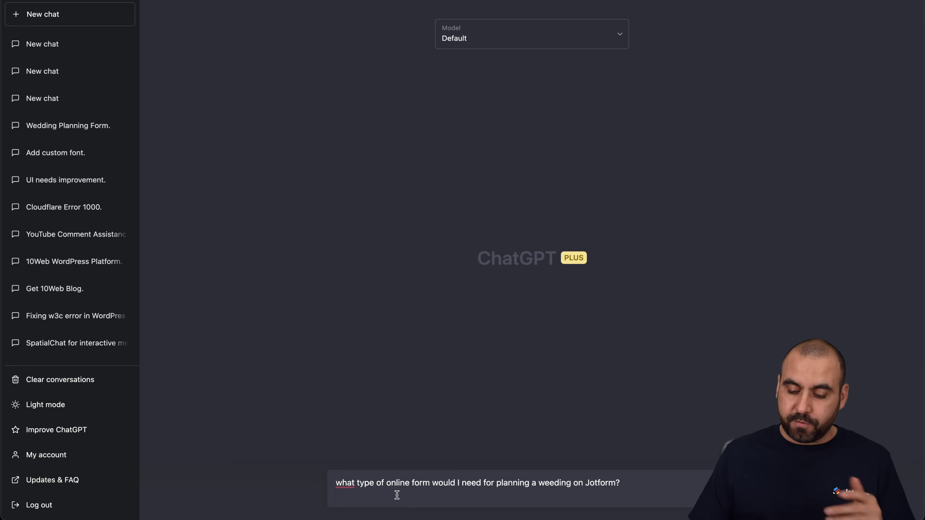
{"action": "key", "text": "Return"}
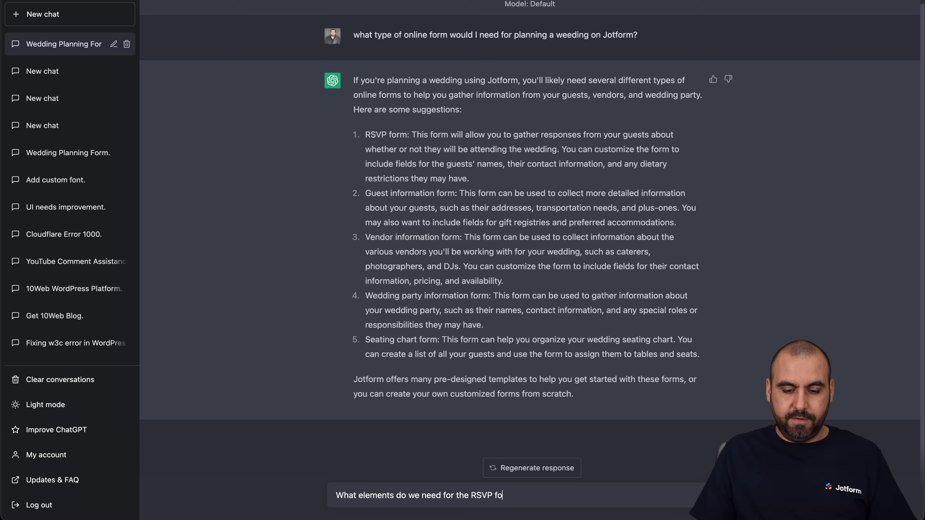
{"action": "key", "text": "Return"}
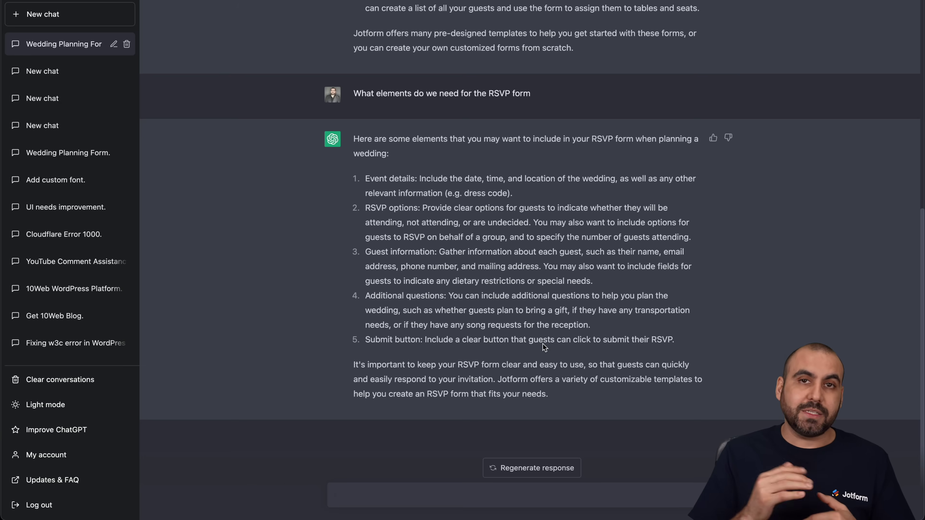
- Ask ChatGPT 'What if I have limited seating' and review its example RSVP message
{"action": "type", "text": "What if I have limited seating. What elements should I add to my form"}
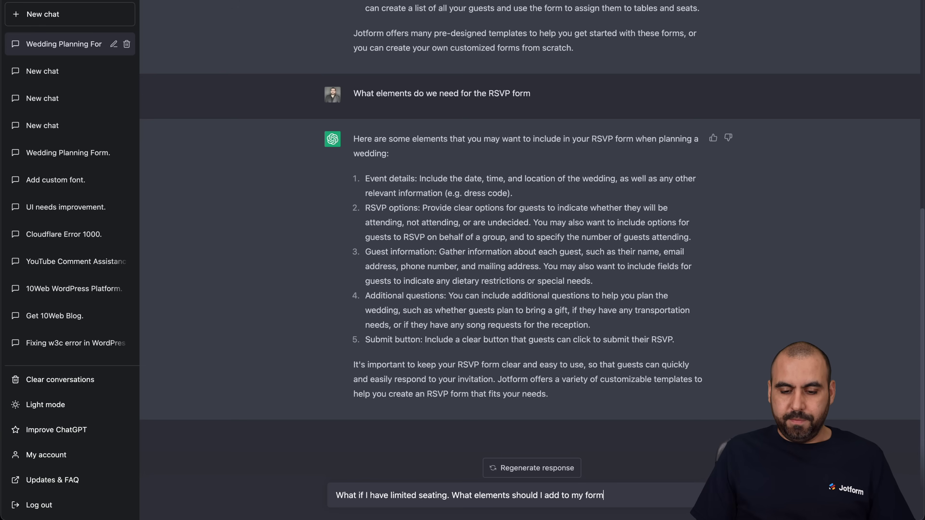
{"action": "key", "text": "Return"}
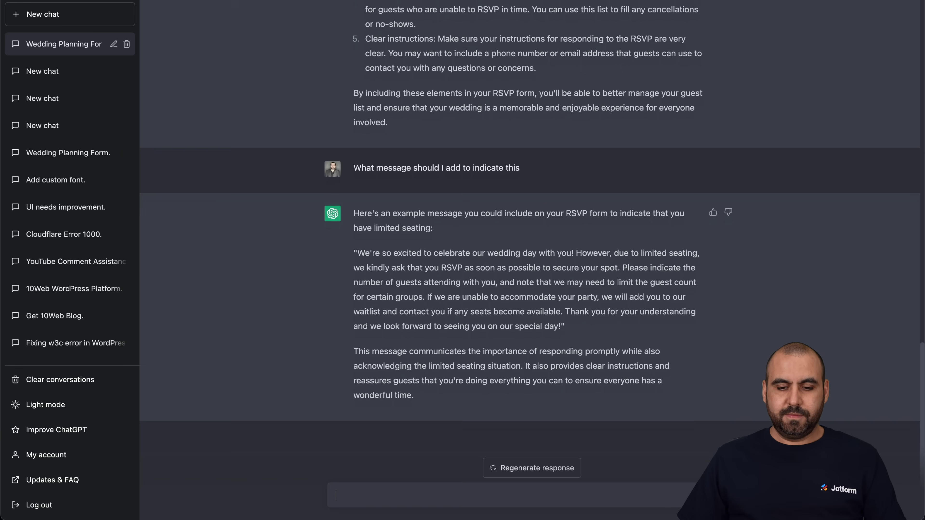
{"action": "scroll", "coordinate": [532, 255], "scroll_direction": "down", "scroll_amount": 1}
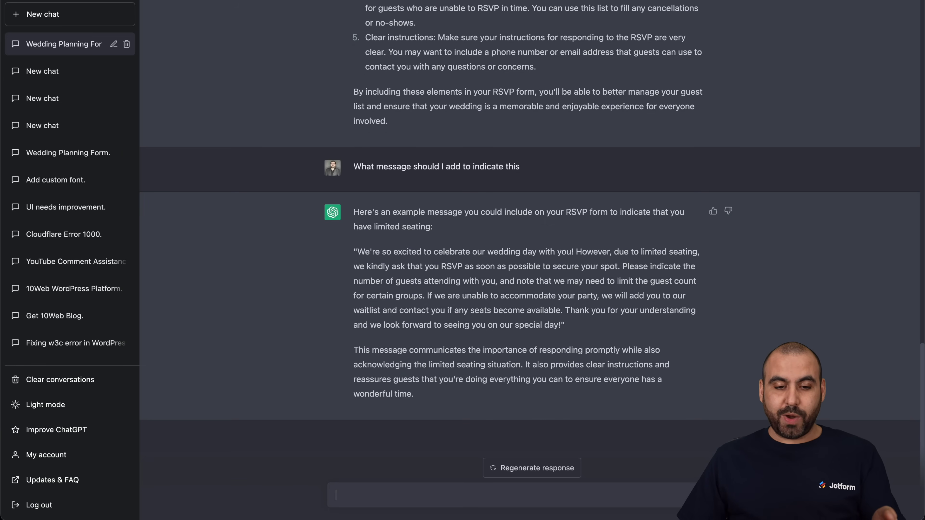
{"action": "left_click_drag", "start_coordinate": [357, 251], "coordinate": [574, 329]}
{"action": "left_click", "coordinate": [594, 325]}
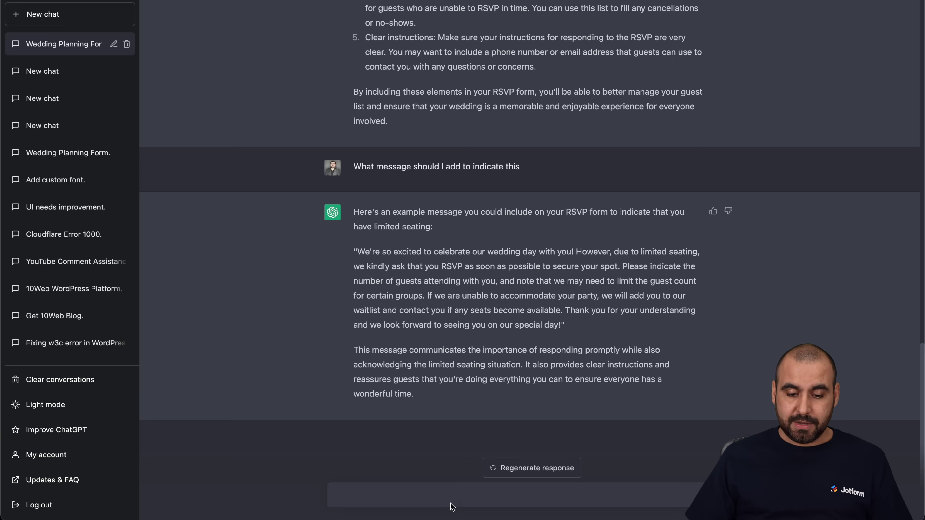
{"action": "left_click", "coordinate": [445, 498]}
- Ask ChatGPT to make the limited-seating message more polite
{"action": "type", "text": "I need the m"}
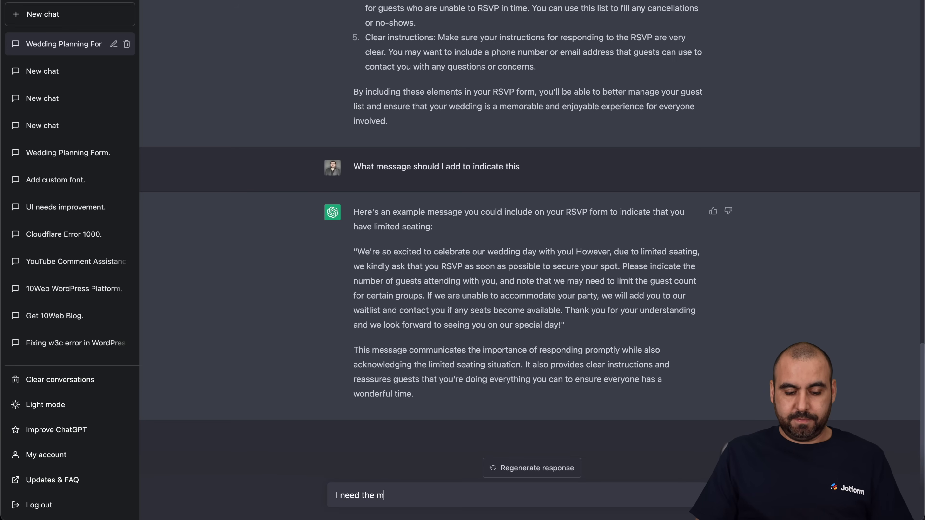
{"action": "type", "text": "essage to be more polite"}
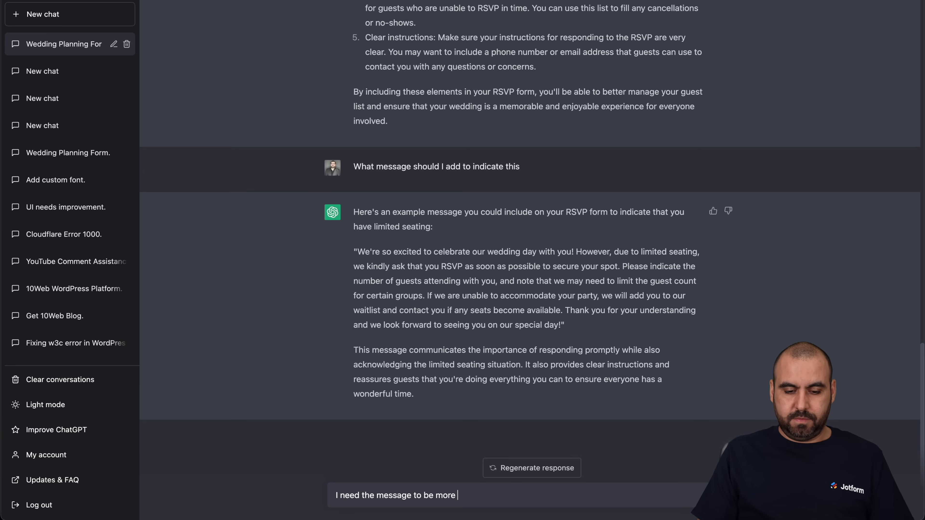
{"action": "key", "text": "Return"}
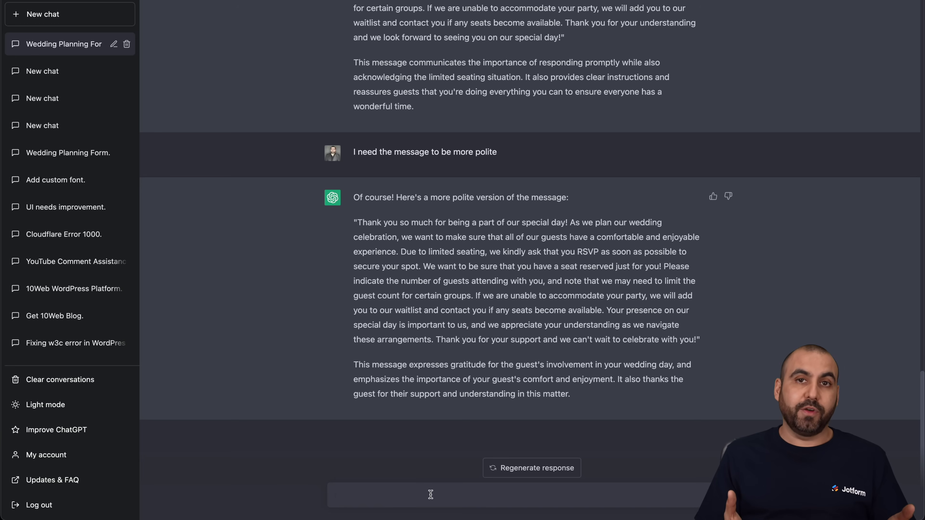
- Ask ChatGPT about a distant wedding with covered guest expenses and review its example message
{"action": "type", "text": "What if my weeding is far away, and I need to pay for some of the guest expenses. What fields and messages should I add?"}
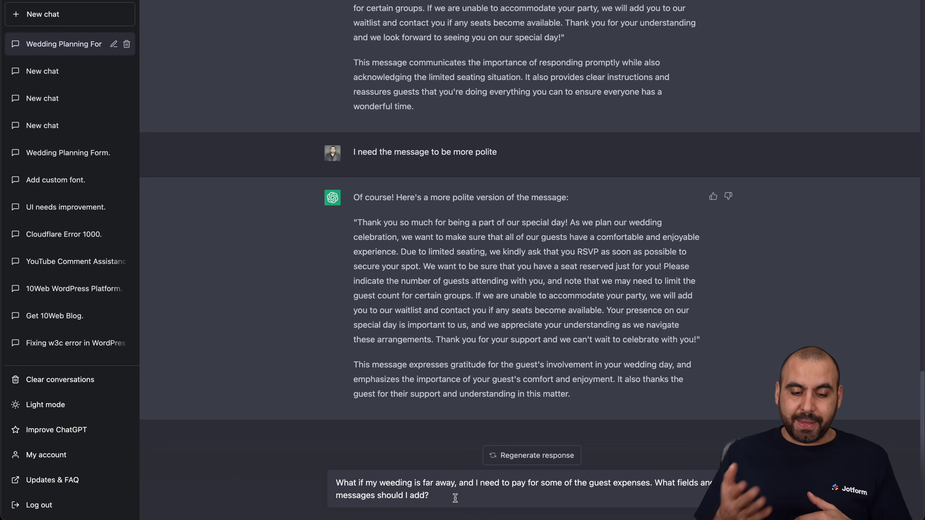
{"action": "key", "text": "Return"}
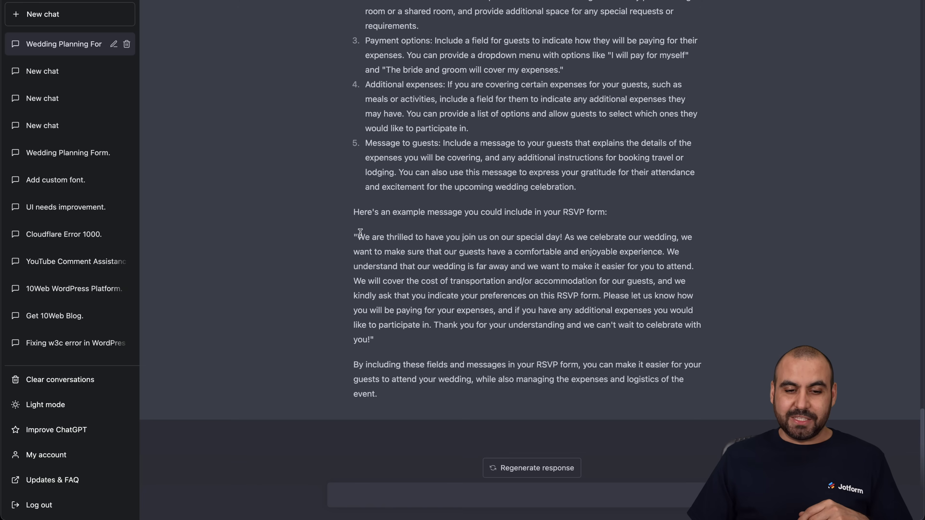
{"action": "left_click_drag", "start_coordinate": [358, 236], "coordinate": [553, 349]}
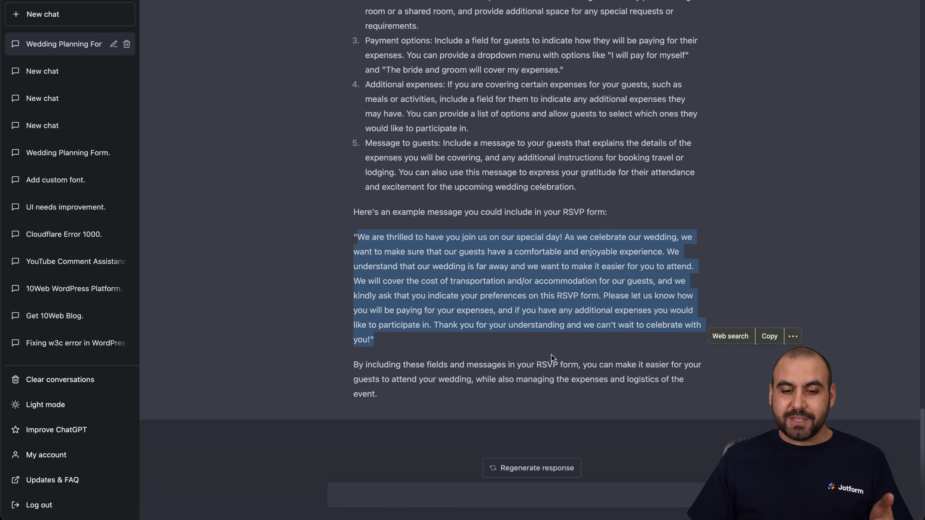
{"action": "left_click", "coordinate": [550, 353]}
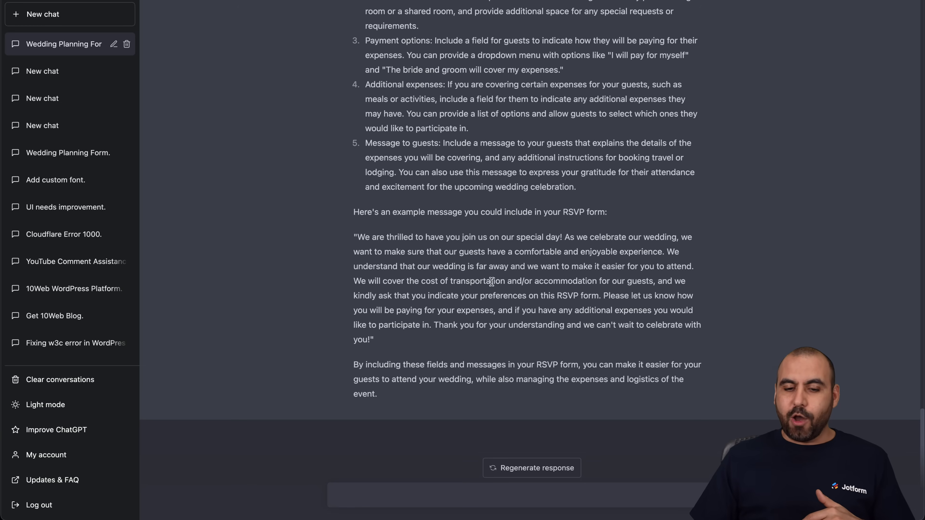
{"action": "left_click_drag", "start_coordinate": [354, 236], "coordinate": [432, 341]}
{"action": "left_click", "coordinate": [432, 340]}
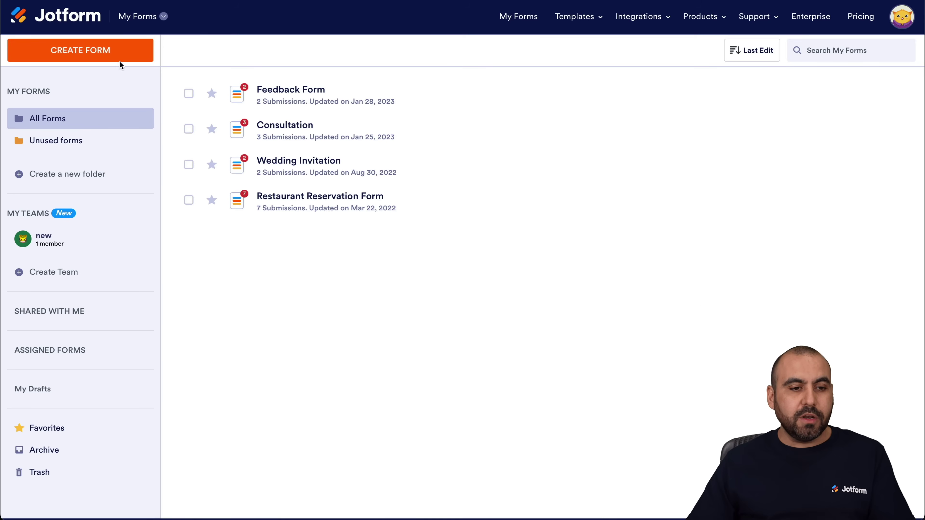
{"action": "left_click", "coordinate": [119, 59]}
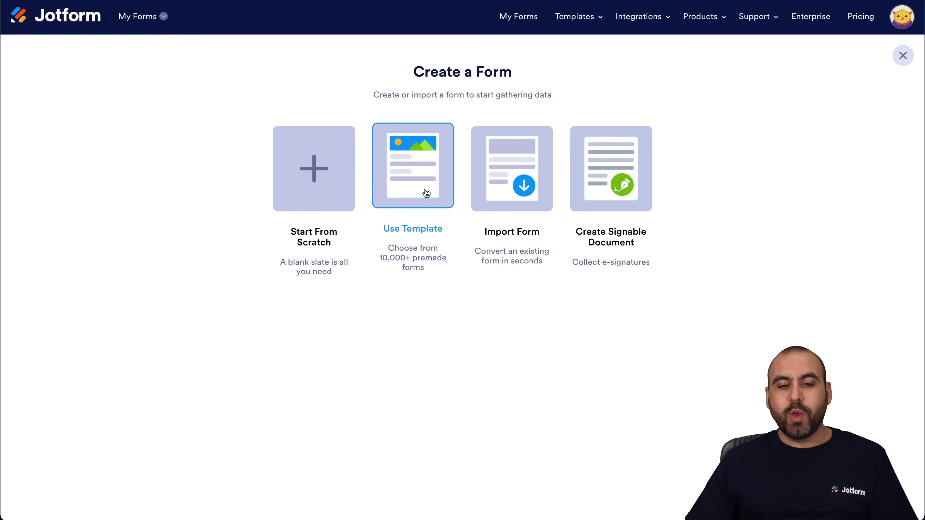
- Create a form from the 'Respond to an Event Now Form' template in RSVP Forms
{"action": "left_click", "coordinate": [426, 193]}
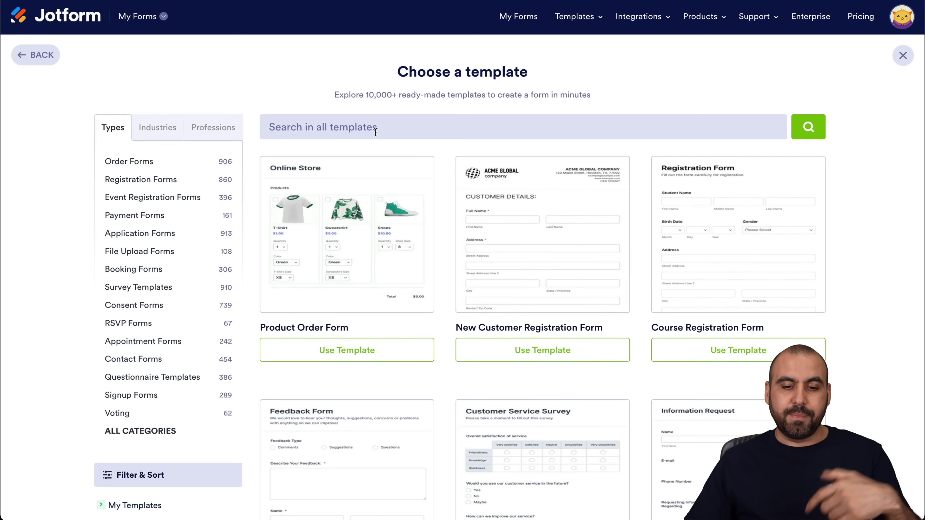
{"action": "left_click", "coordinate": [375, 132]}
{"action": "type", "text": "wo"}
{"action": "key", "text": "Escape"}
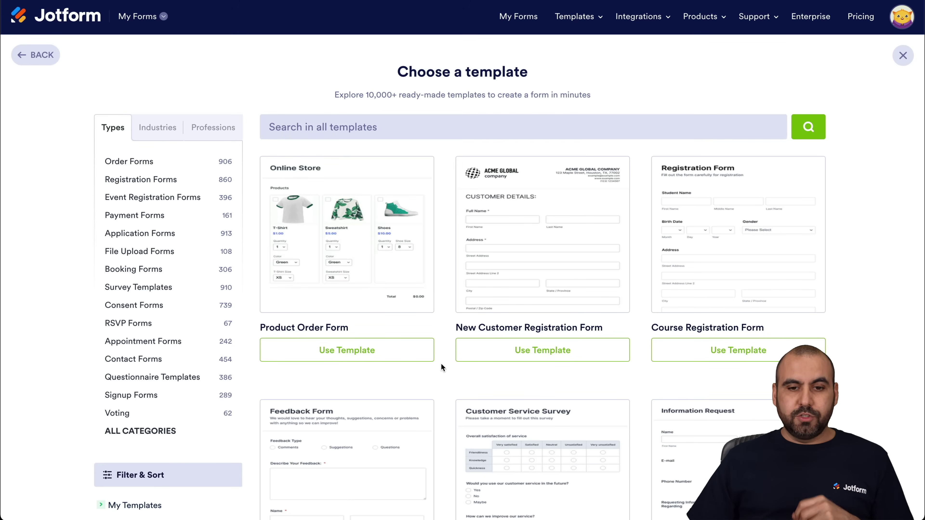
{"action": "left_click", "coordinate": [137, 325]}
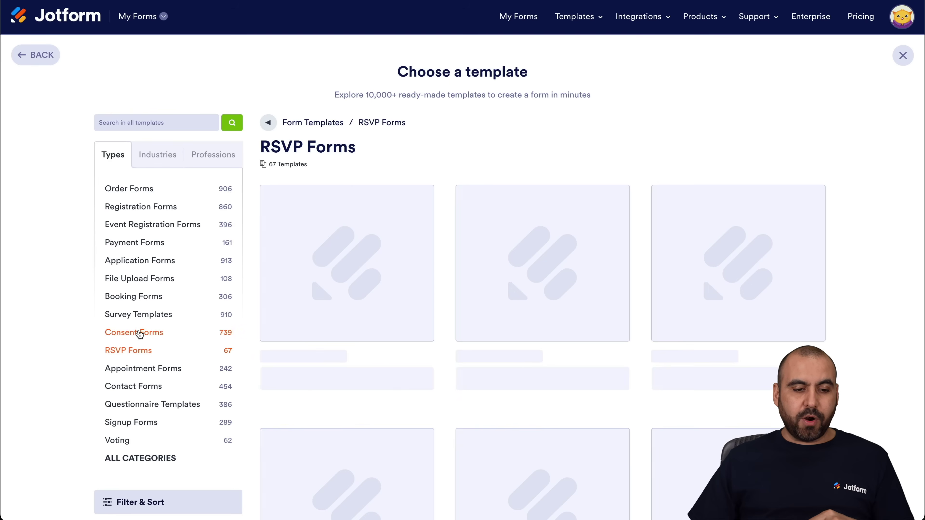
{"action": "scroll", "coordinate": [364, 473], "scroll_direction": "down", "scroll_amount": 4}
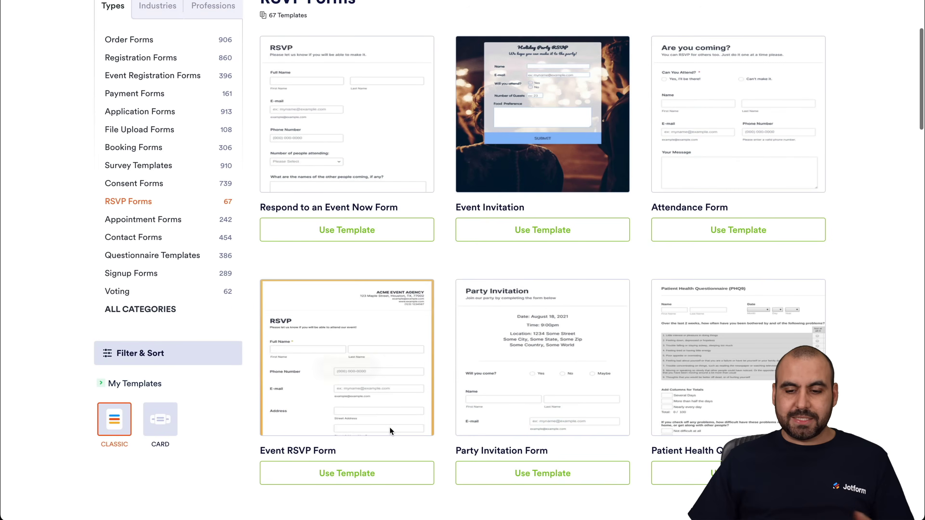
{"action": "scroll", "coordinate": [624, 243], "scroll_direction": "up", "scroll_amount": 1}
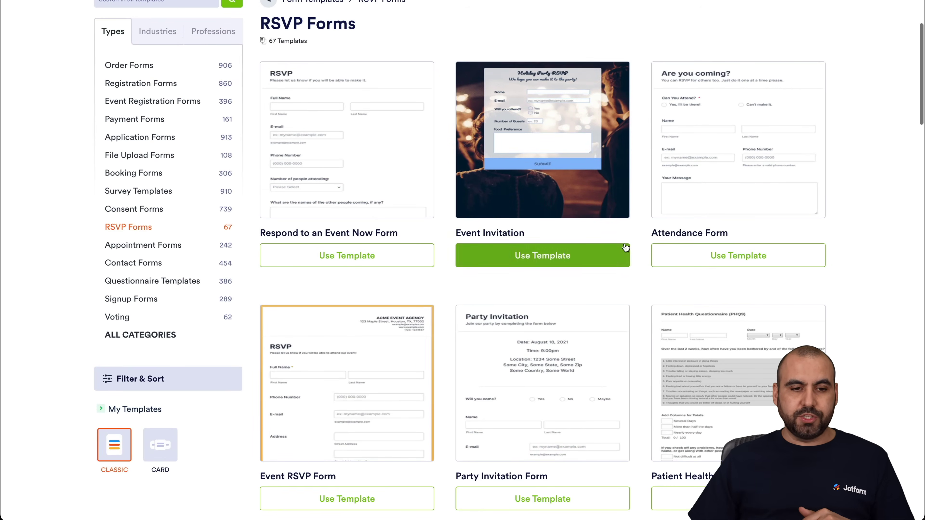
{"action": "left_click", "coordinate": [365, 260]}
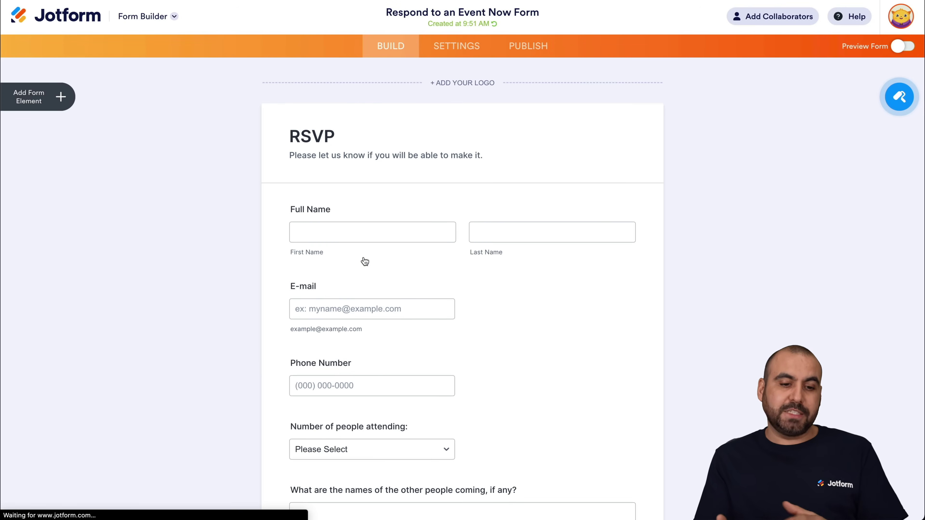
{"action": "scroll", "coordinate": [365, 228], "scroll_direction": "down", "scroll_amount": 3}
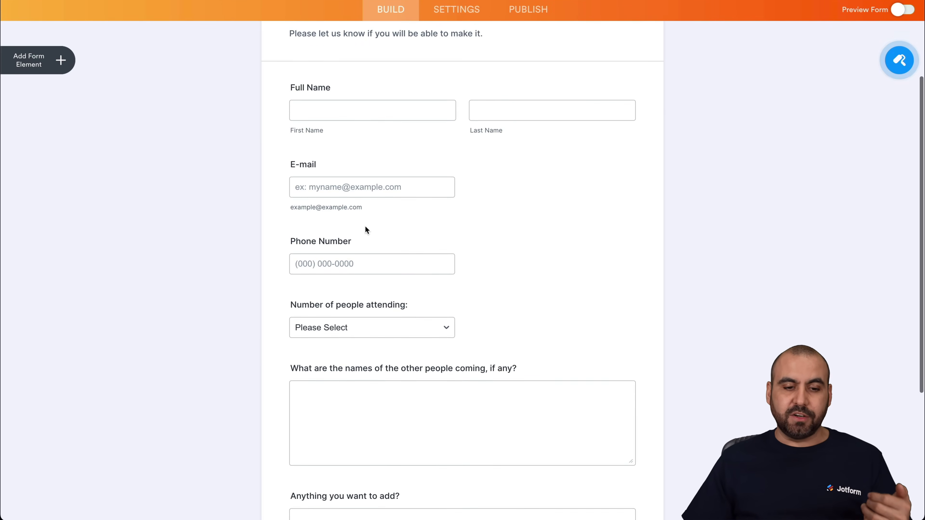
{"action": "scroll", "coordinate": [366, 226], "scroll_direction": "down", "scroll_amount": 4}
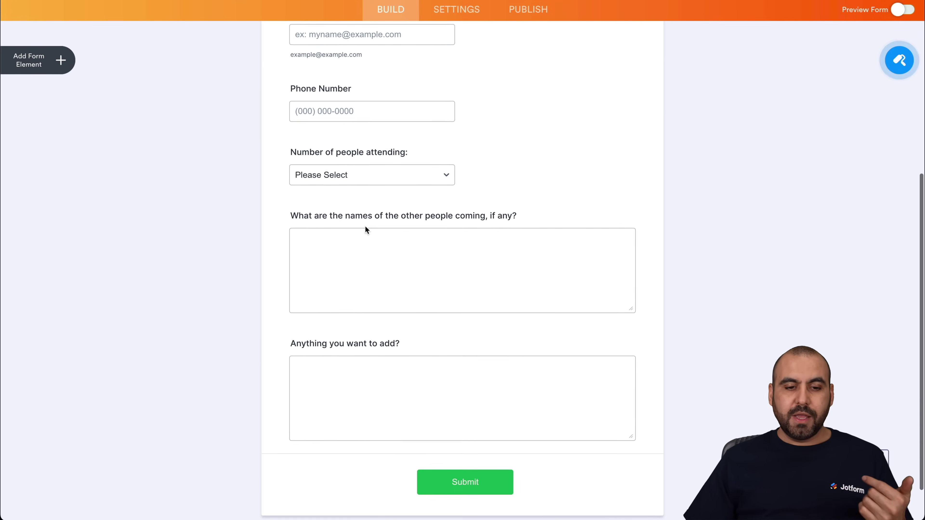
{"action": "left_click", "coordinate": [403, 175]}
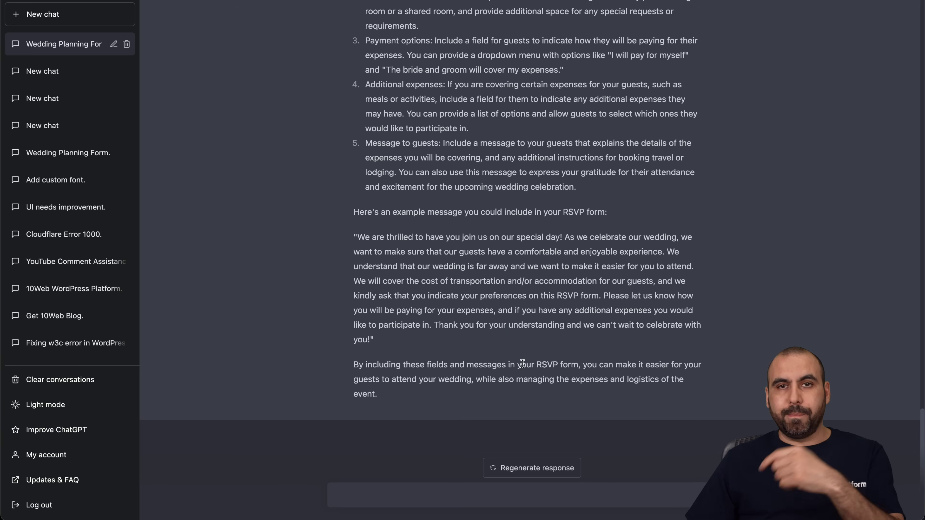
- Ask ChatGPT which fields a wedding guest form needs and read its nine suggestions
{"action": "left_click", "coordinate": [465, 490]}
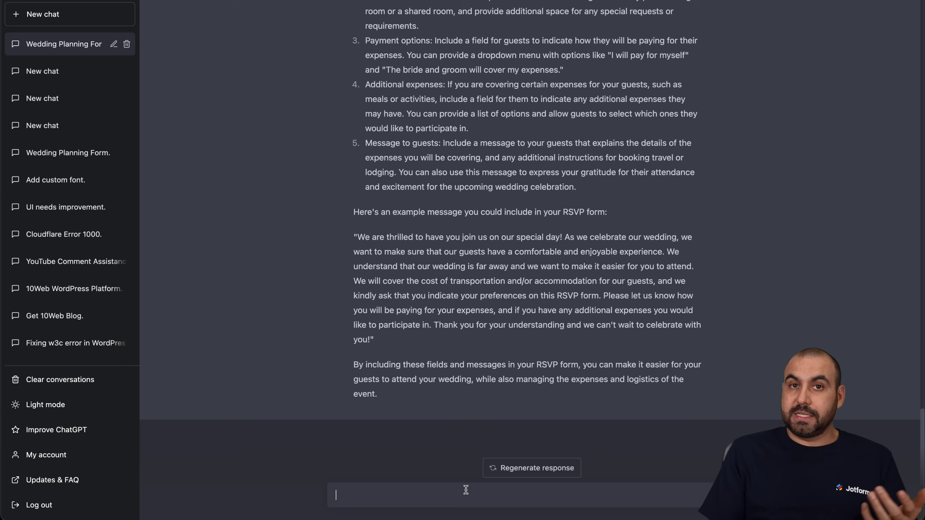
{"action": "type", "text": "What abou thte gue"}
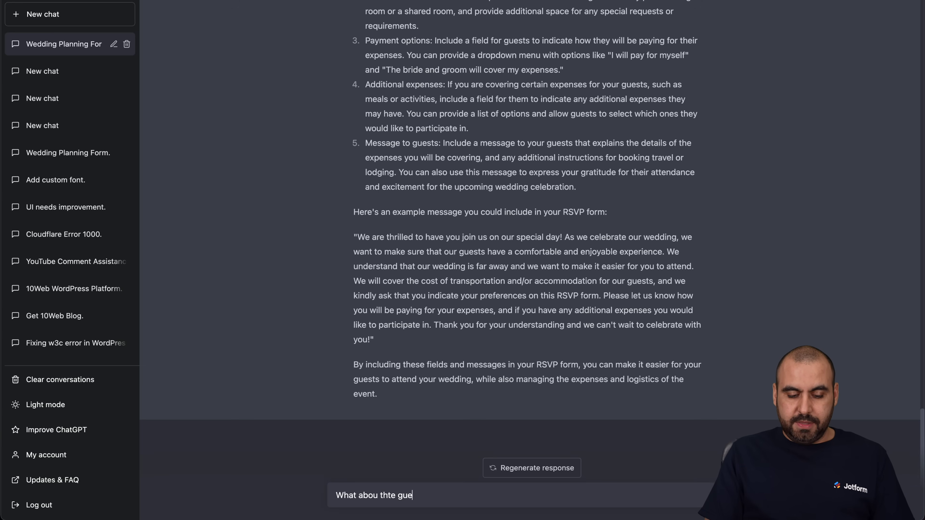
{"action": "type", "text": ", what fields do I need"}
{"action": "key", "text": "Return"}
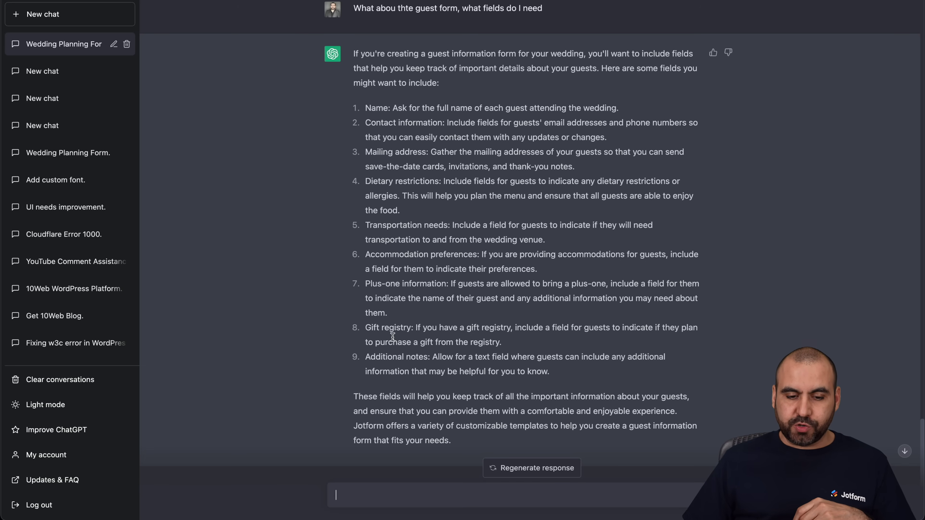
{"action": "scroll", "coordinate": [442, 364], "scroll_direction": "down", "scroll_amount": 2}
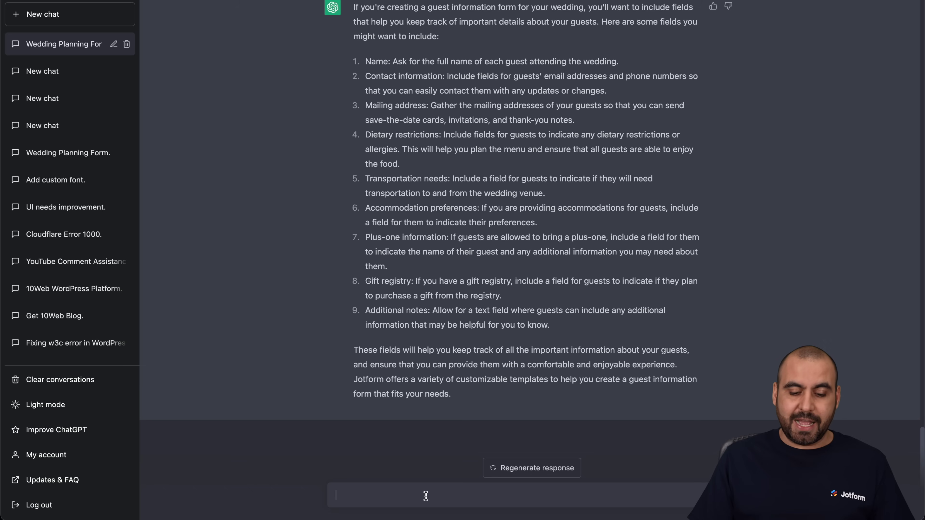
- Ask ChatGPT what to add to the form if the wedding has a dress code
{"action": "type", "text": "What if there is a dress code for the weeding?"}
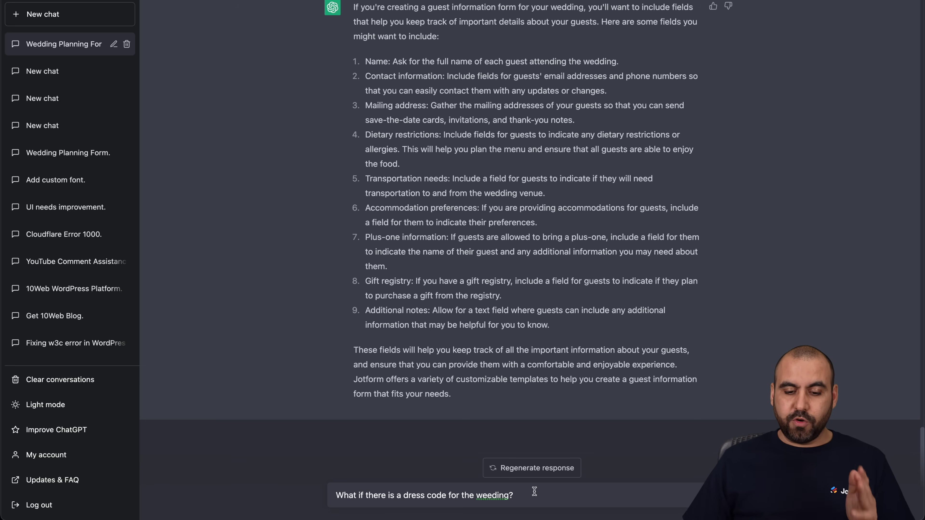
{"action": "key", "text": "Return"}
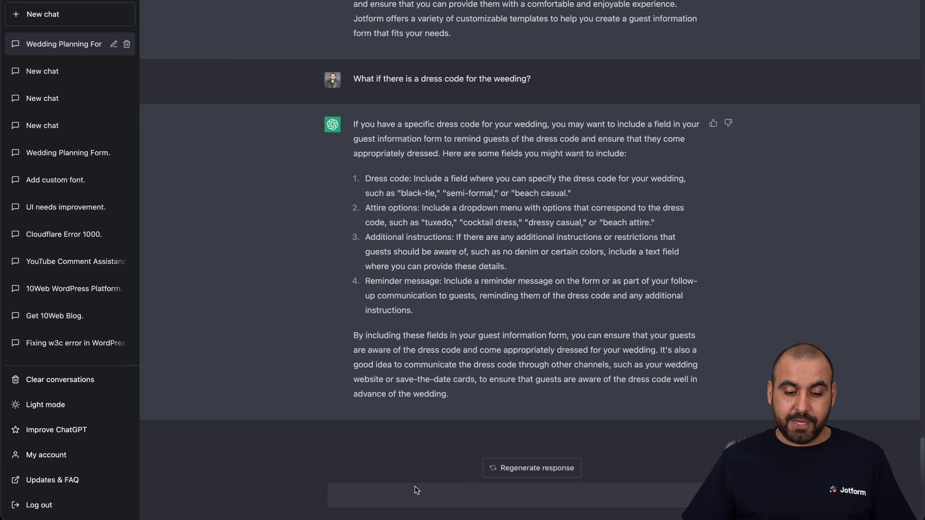
- Ask how Jotform can remind guests about the dress code and highlight the autoresponder suggestion
{"action": "type", "text": "Dress code is really important for me. What can I do in Jotform to remind guests?"}
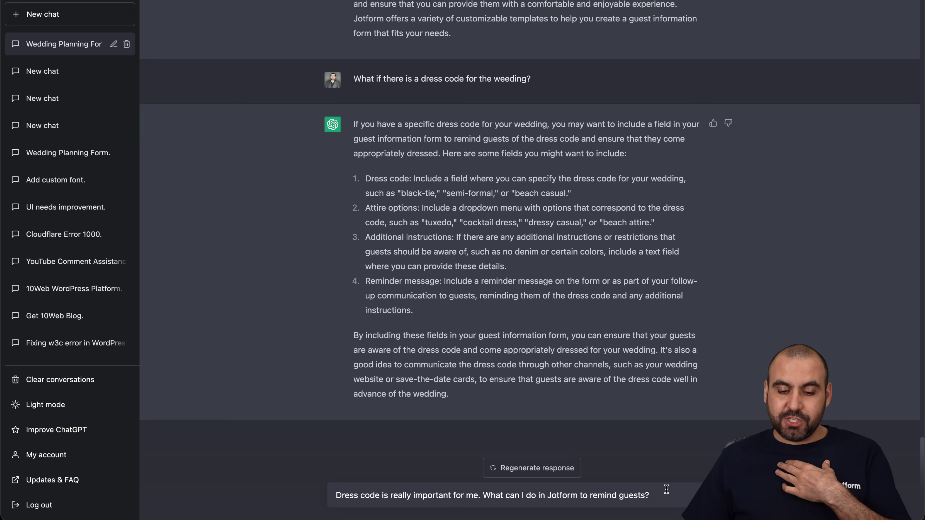
{"action": "key", "text": "Return"}
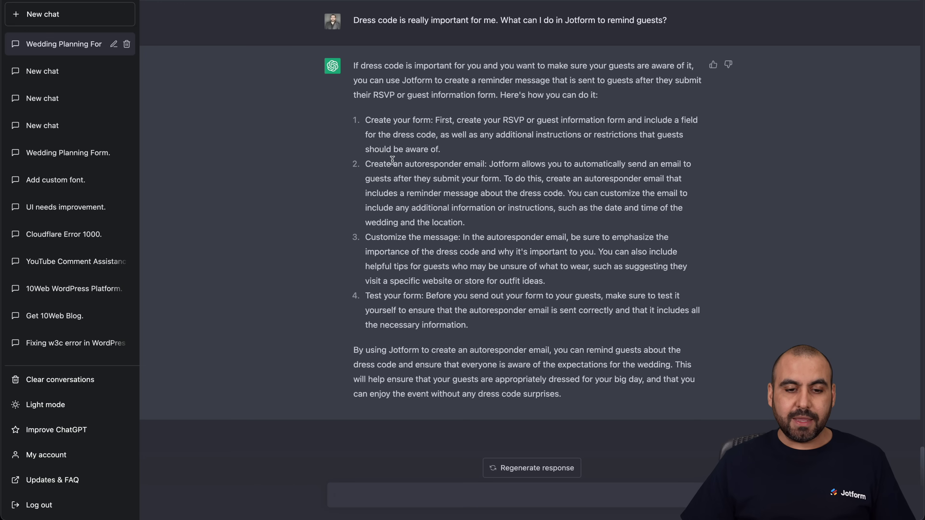
{"action": "left_click_drag", "start_coordinate": [366, 164], "coordinate": [484, 163]}
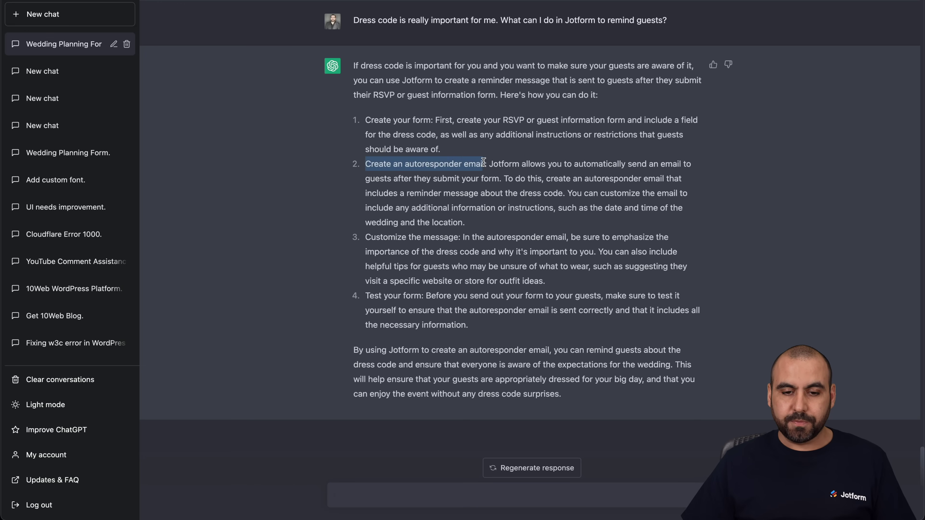
- Ask ChatGPT for step-by-step instructions to create a Jotform autoresponder email
{"action": "left_click", "coordinate": [405, 492]}
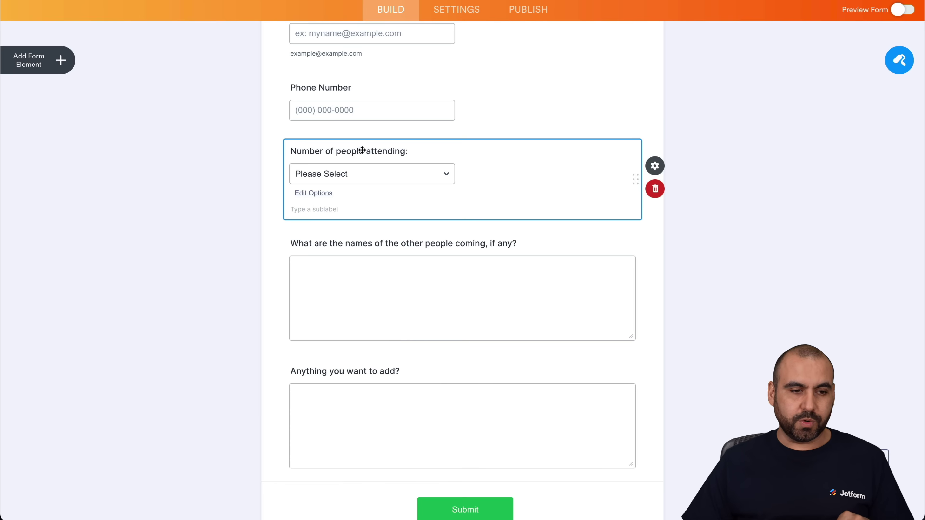
{"action": "left_click", "coordinate": [446, 10]}
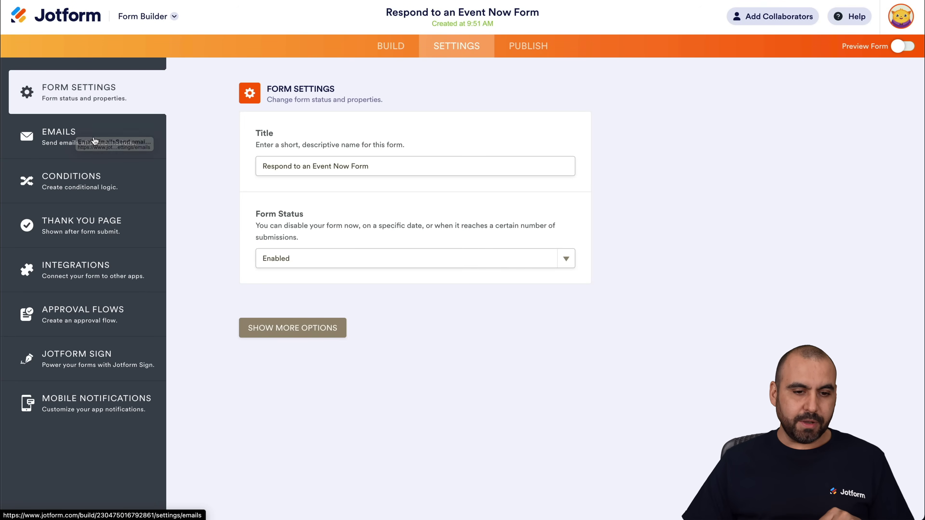
- Add a new Autoresponder Email in the form's Emails settings
{"action": "left_click", "coordinate": [66, 140]}
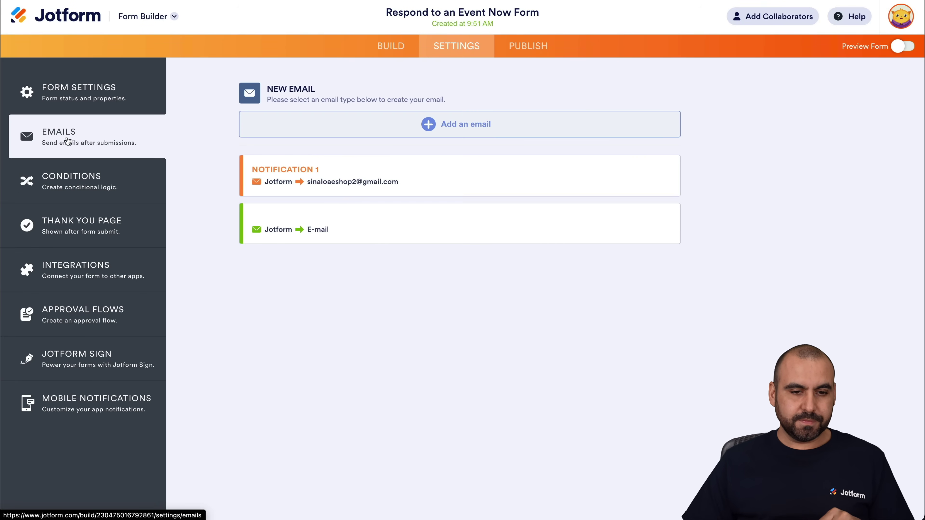
{"action": "left_click", "coordinate": [451, 126]}
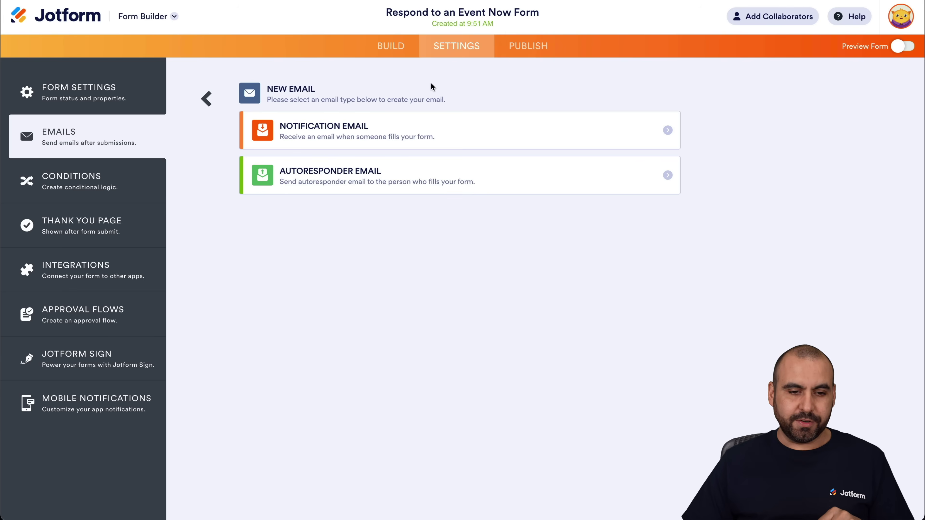
{"action": "left_click", "coordinate": [370, 172]}
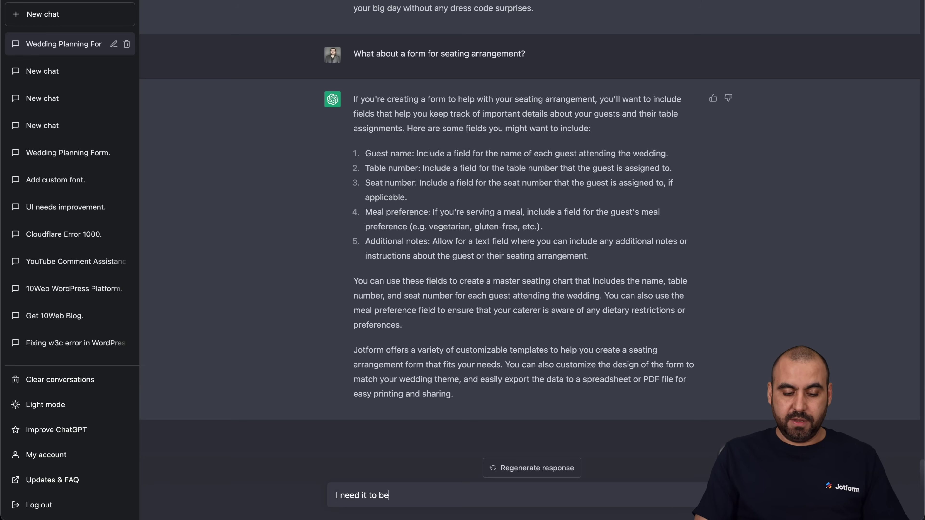
- Ask ChatGPT for more specific seating fields and compare its Relationship item with earlier answers
{"action": "type", "text": "cifi"}
{"action": "key", "text": "Return"}
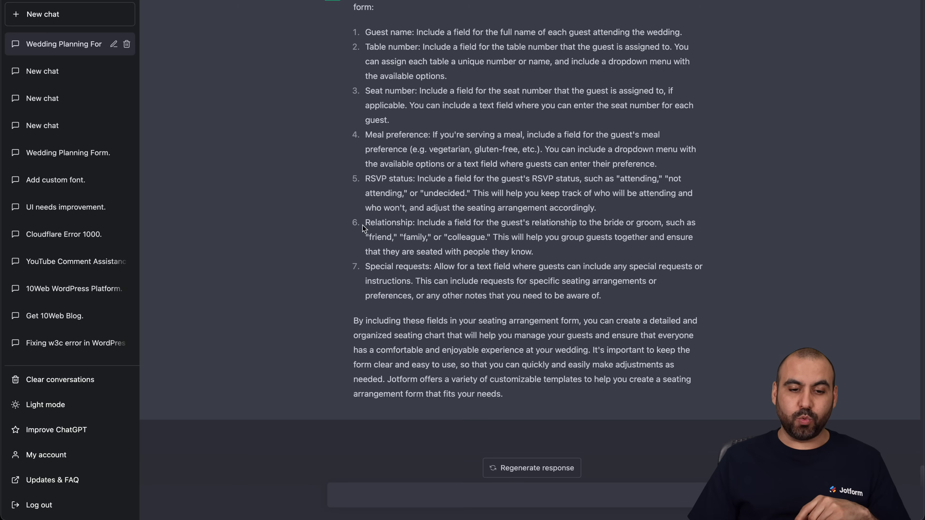
{"action": "left_click_drag", "start_coordinate": [365, 222], "coordinate": [419, 222]}
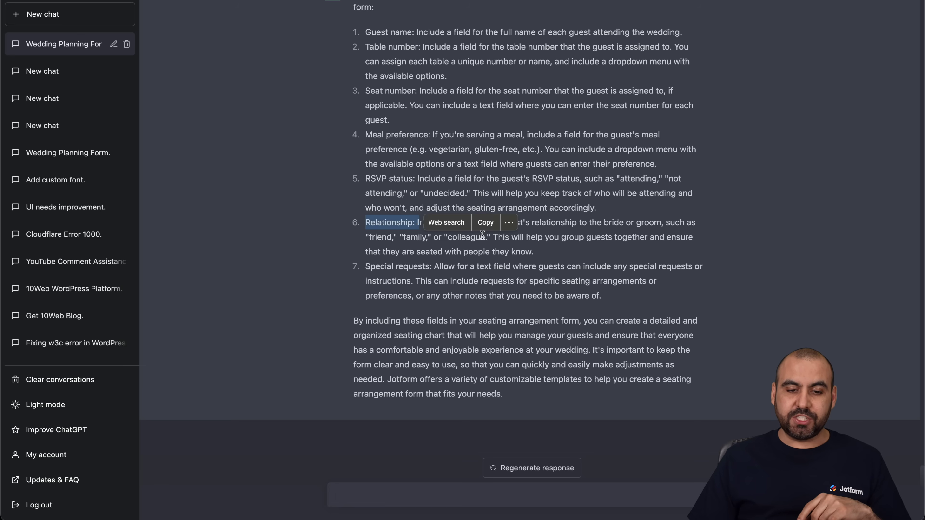
{"action": "left_click", "coordinate": [511, 251]}
{"action": "scroll", "coordinate": [529, 257], "scroll_direction": "up", "scroll_amount": 10}
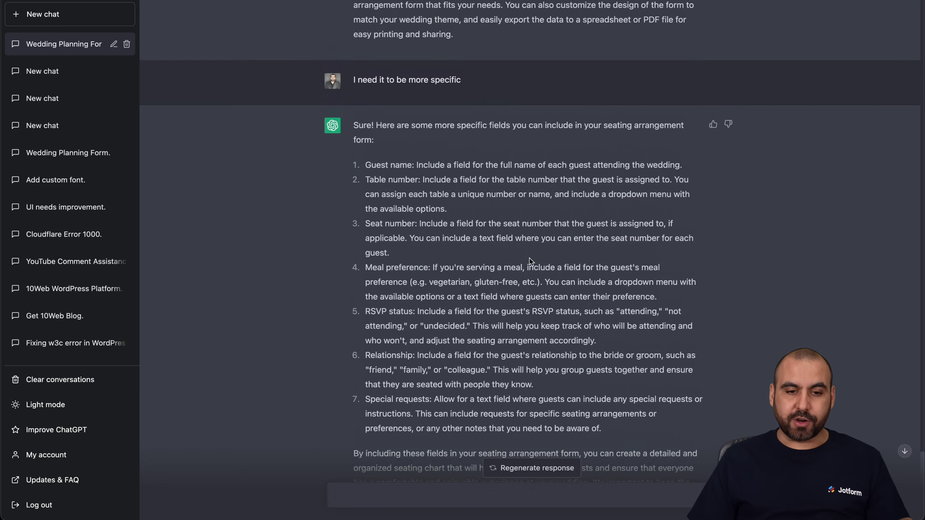
{"action": "scroll", "coordinate": [529, 257], "scroll_direction": "up", "scroll_amount": 1}
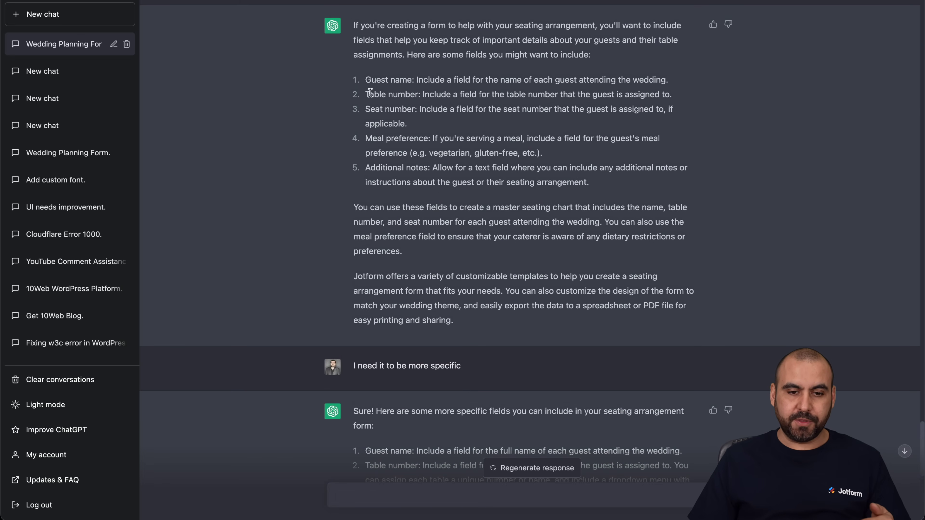
{"action": "scroll", "coordinate": [489, 309], "scroll_direction": "down", "scroll_amount": 11}
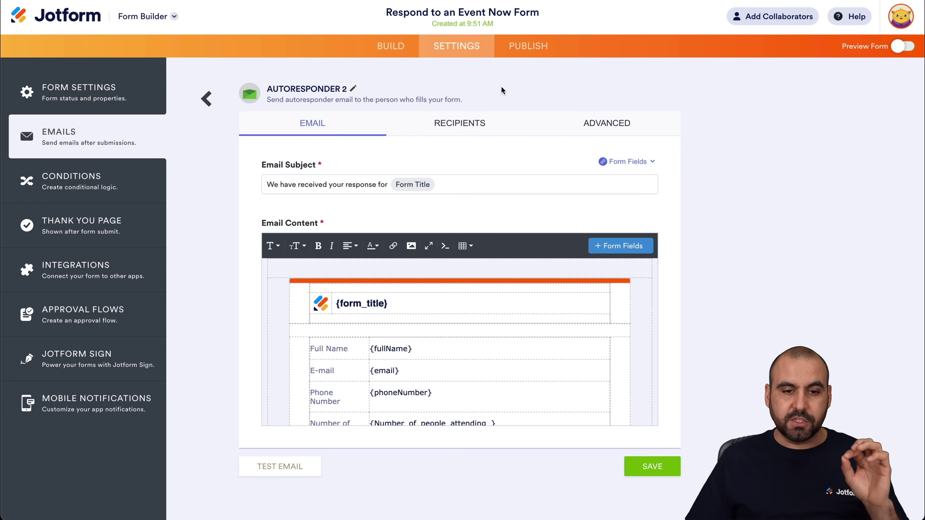
- Return from the Autoresponder 2 editor to the My Forms list via the Jotform logo
{"action": "left_click", "coordinate": [58, 18]}
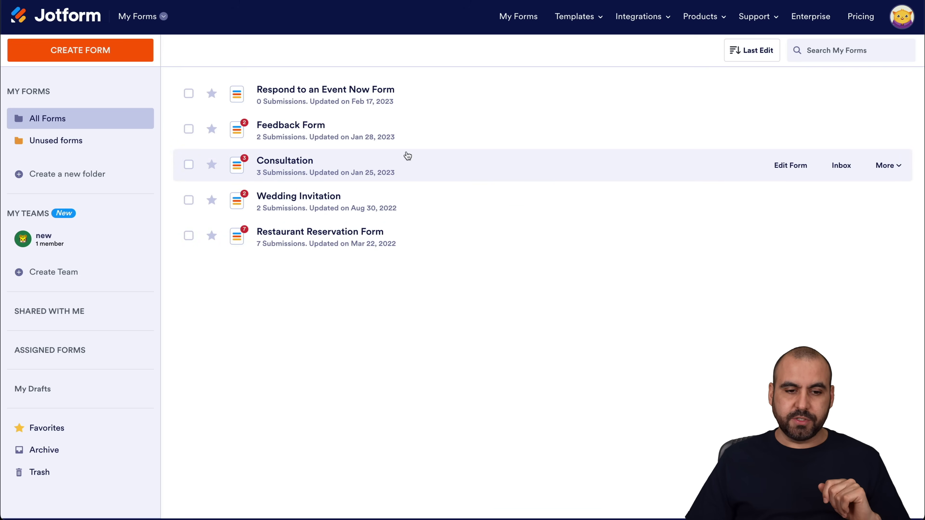
- Open the Consultation form's submissions table in its test tab and start adding a new tab
{"action": "left_click", "coordinate": [295, 174]}
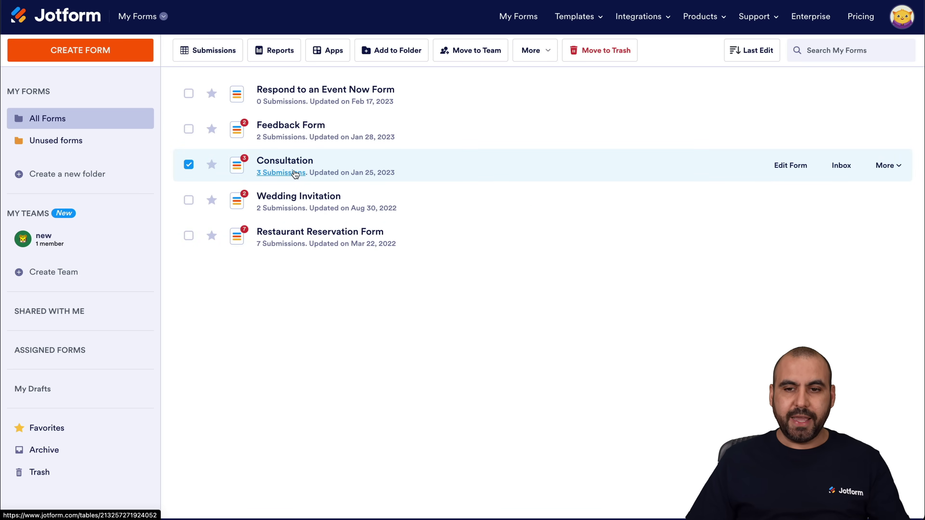
{"action": "left_click", "coordinate": [295, 173]}
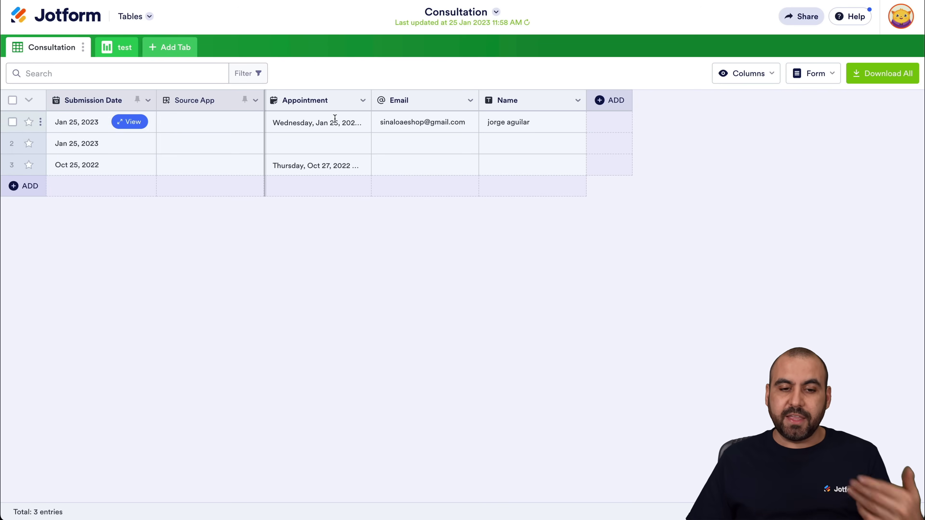
{"action": "left_click", "coordinate": [129, 50]}
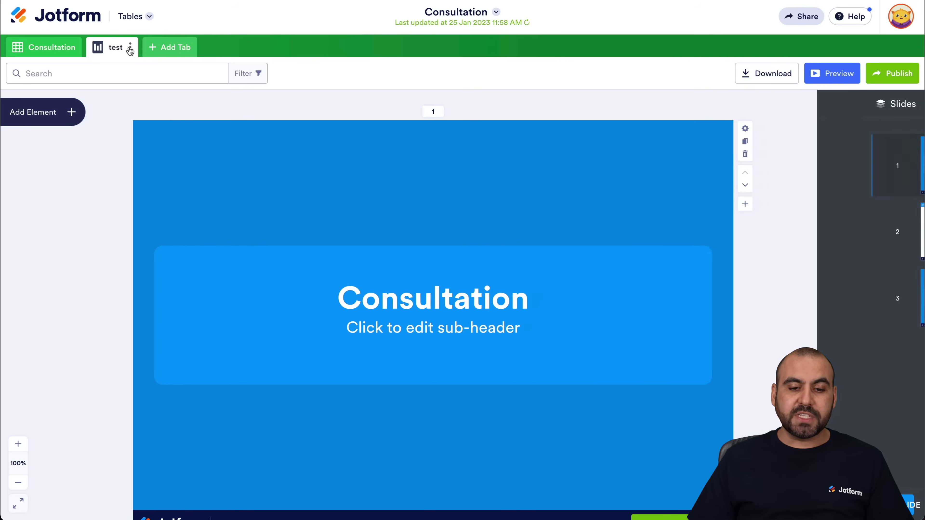
{"action": "left_click", "coordinate": [180, 46]}
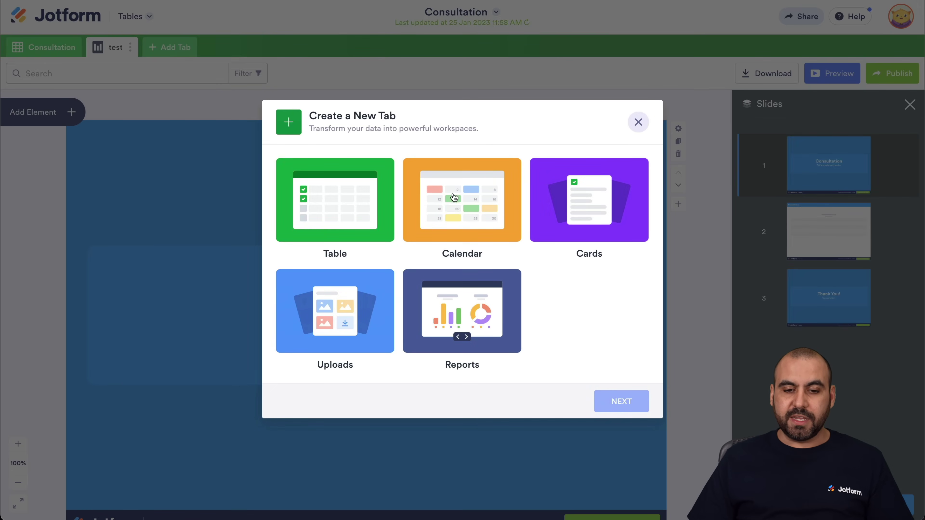
- Create a Cards tab connected to the Consultation form's submissions
{"action": "left_click", "coordinate": [545, 202]}
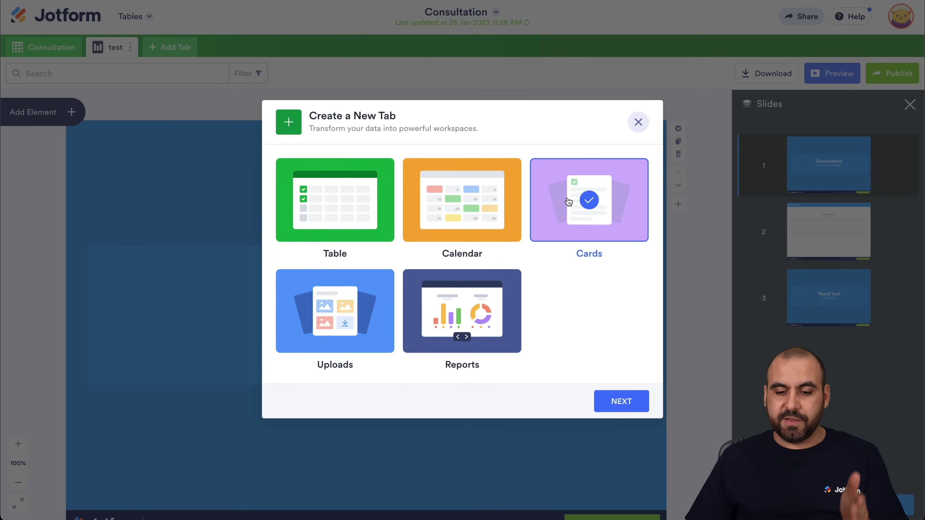
{"action": "left_click", "coordinate": [626, 410]}
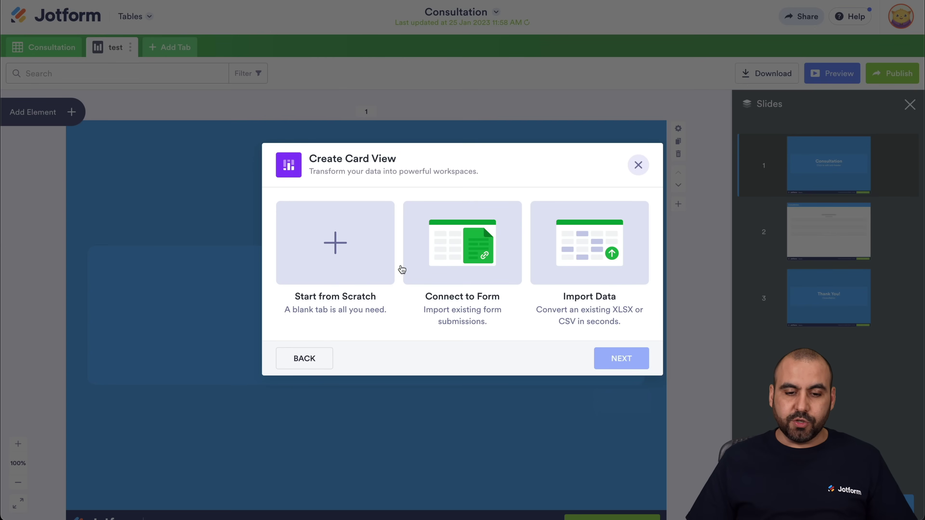
{"action": "left_click", "coordinate": [432, 263]}
{"action": "left_click", "coordinate": [627, 362]}
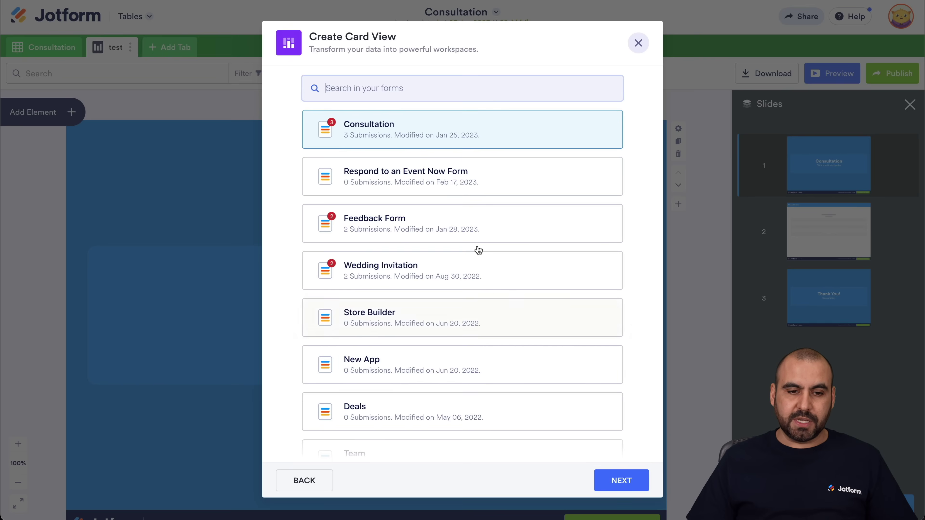
{"action": "left_click", "coordinate": [624, 484]}
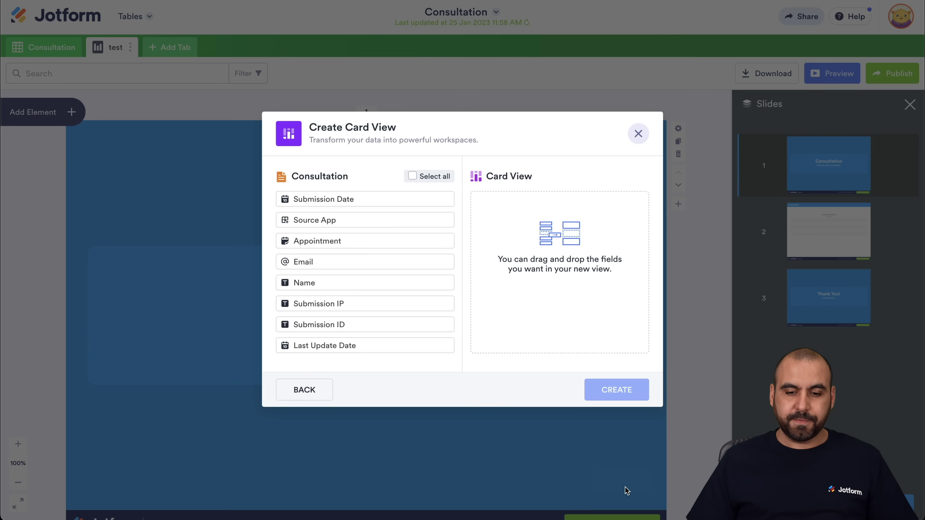
- Show Name above Submission Date on the cards, leaving Email off, and create the tab
{"action": "left_click_drag", "start_coordinate": [316, 200], "coordinate": [527, 200]}
{"action": "left_click_drag", "start_coordinate": [323, 258], "coordinate": [527, 257]}
{"action": "left_click", "coordinate": [330, 262]}
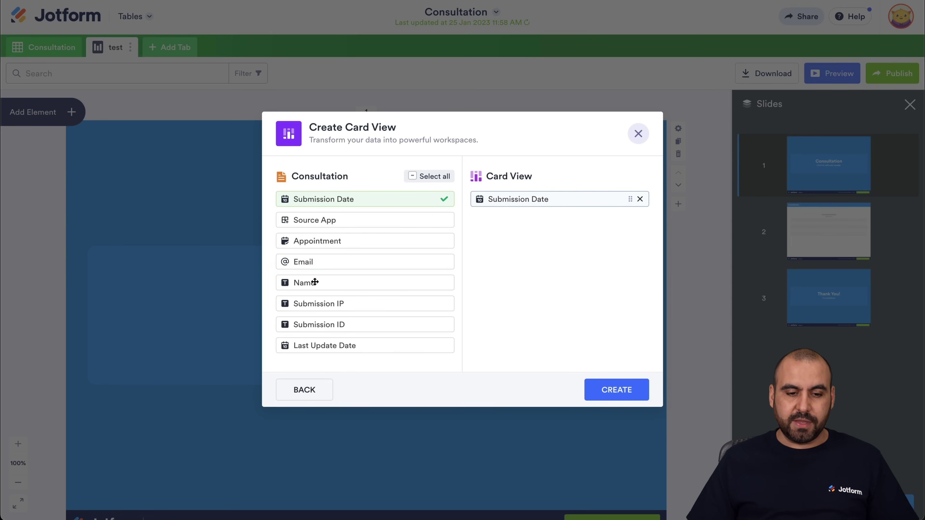
{"action": "left_click_drag", "start_coordinate": [315, 282], "coordinate": [510, 200]}
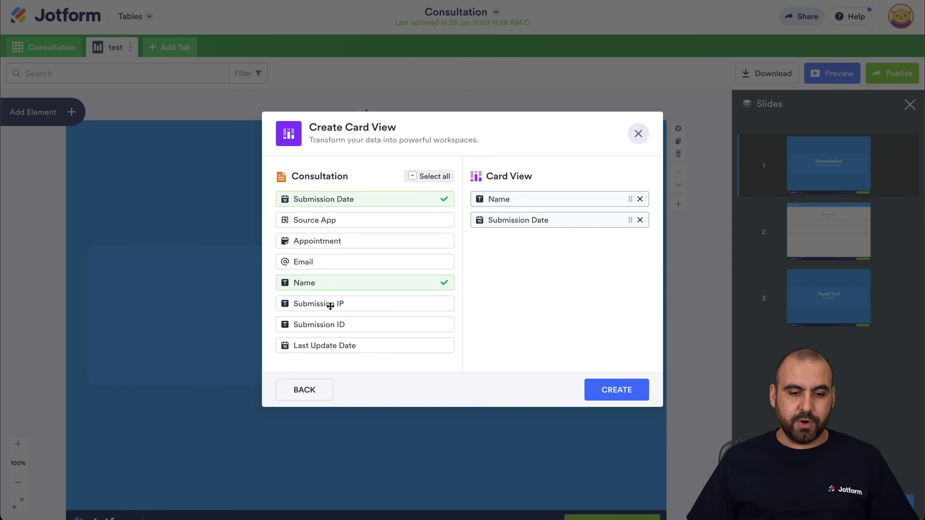
{"action": "left_click", "coordinate": [604, 393]}
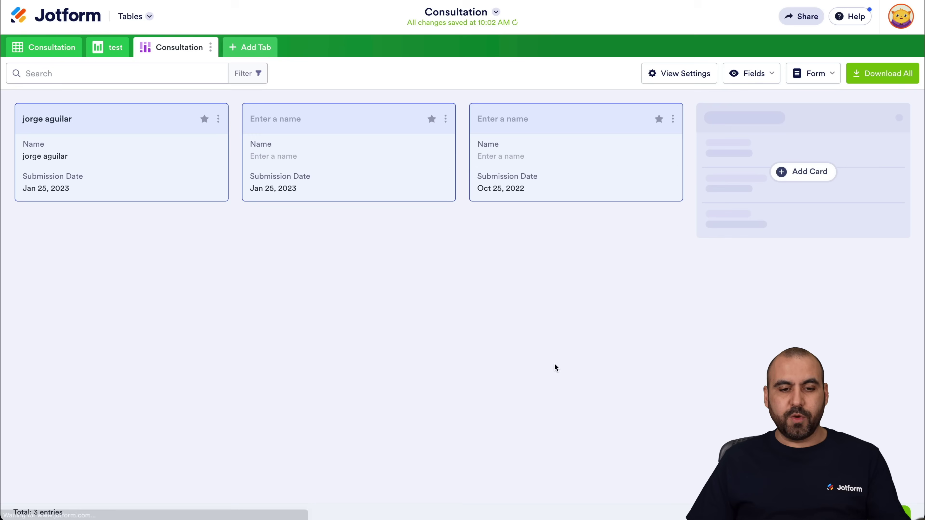